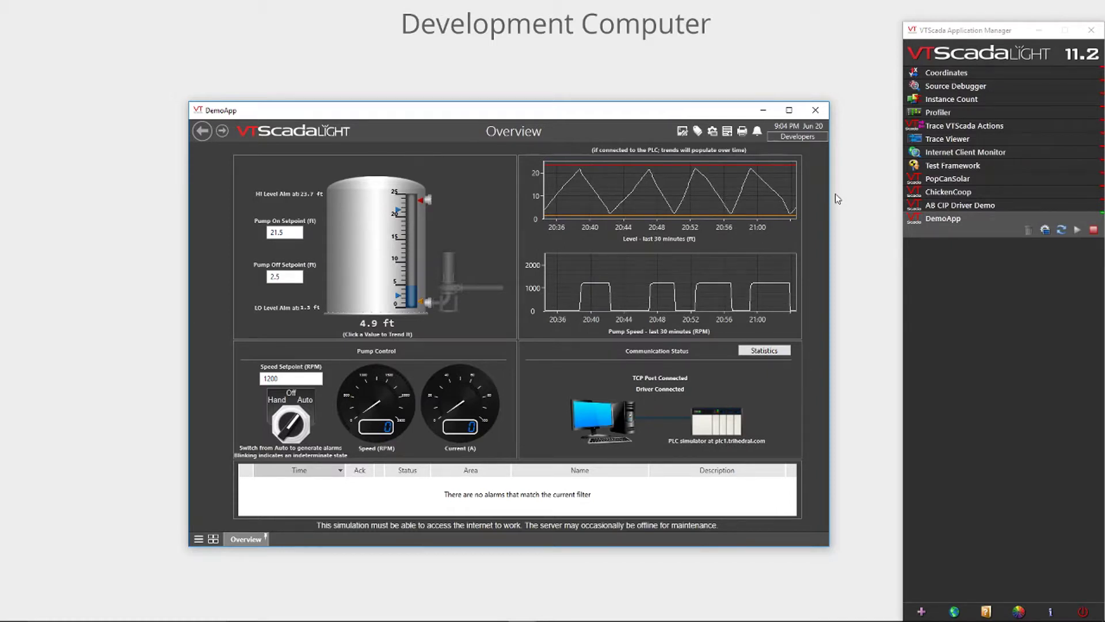
# Open DemoApp's application configuration on the Create ChangeSet File page, set to a standard ChangeSet
pyautogui.click(712, 132)
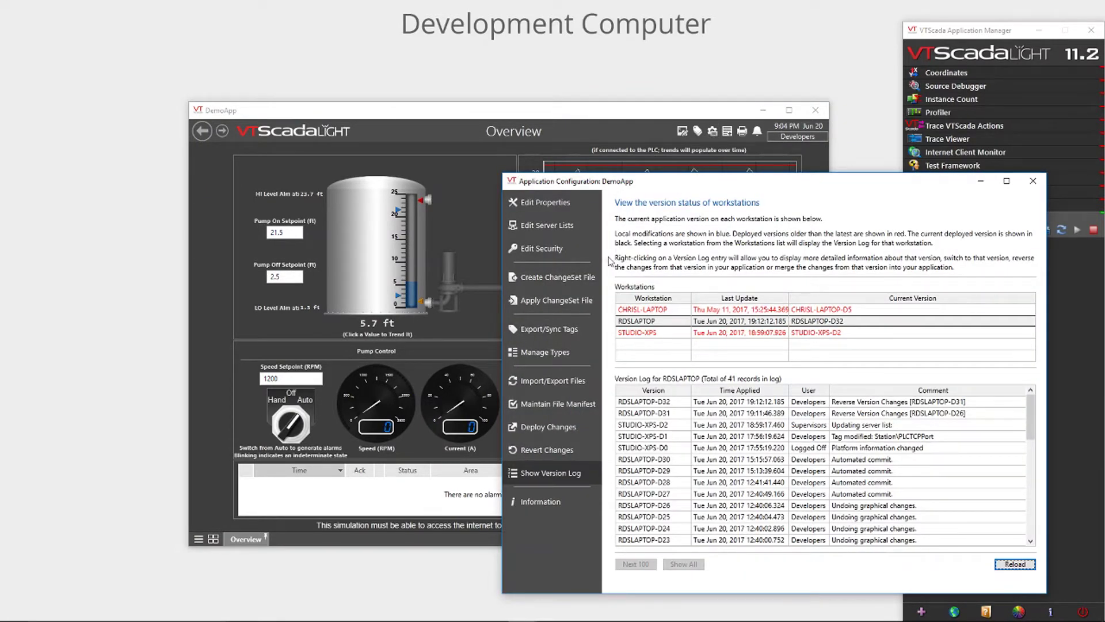
pyautogui.click(550, 282)
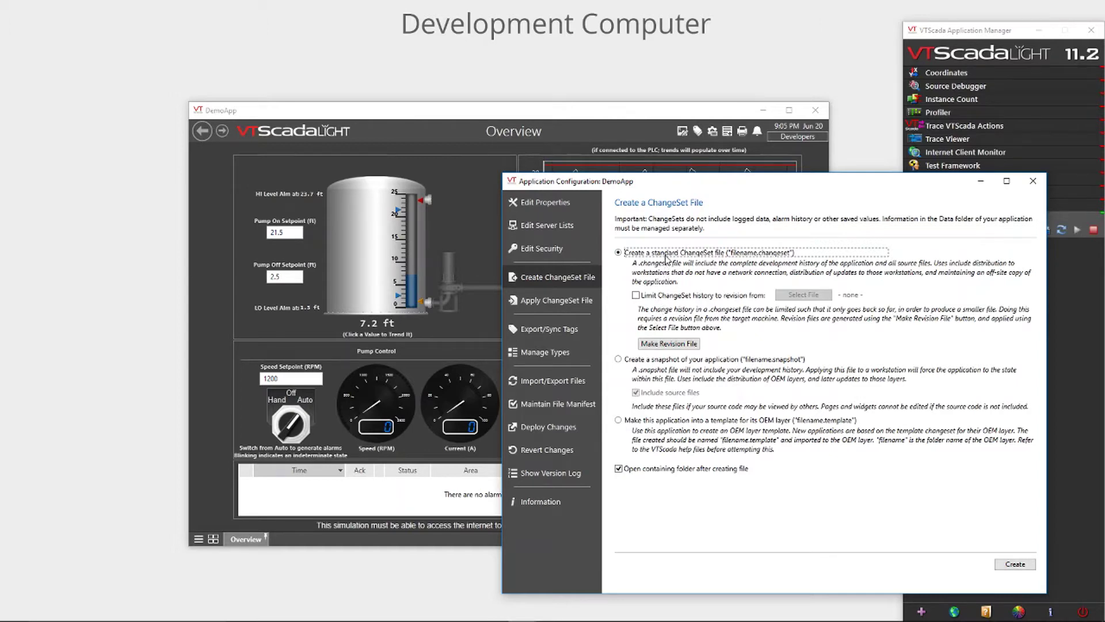
# Create the ChangeSet as demo r1.changeset, then close the folder window and the application configuration
pyautogui.click(1014, 564)
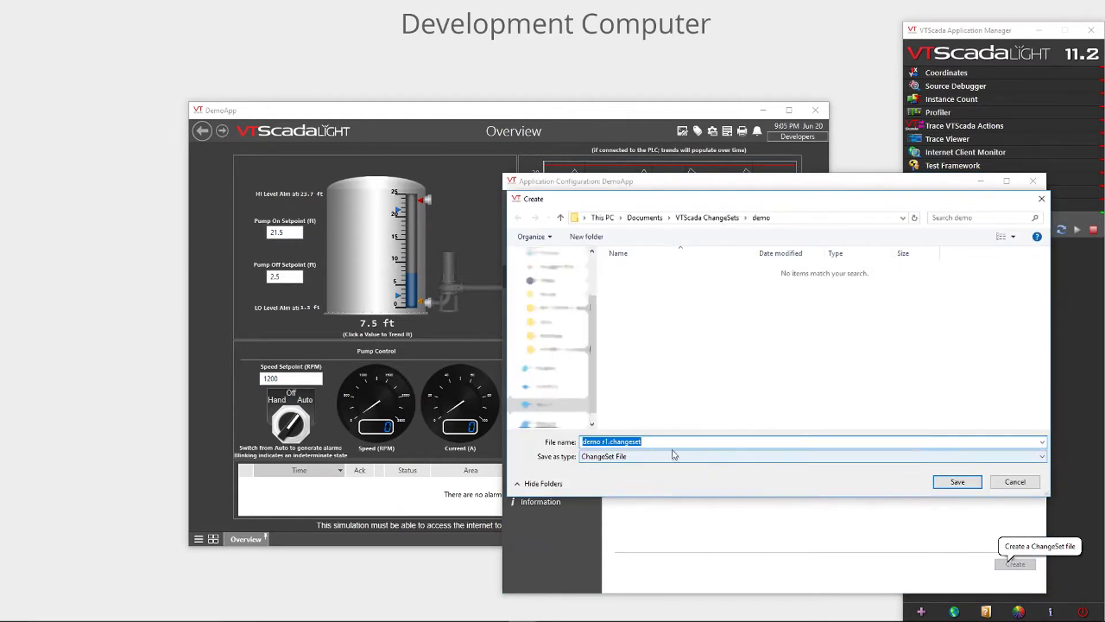
pyautogui.click(957, 482)
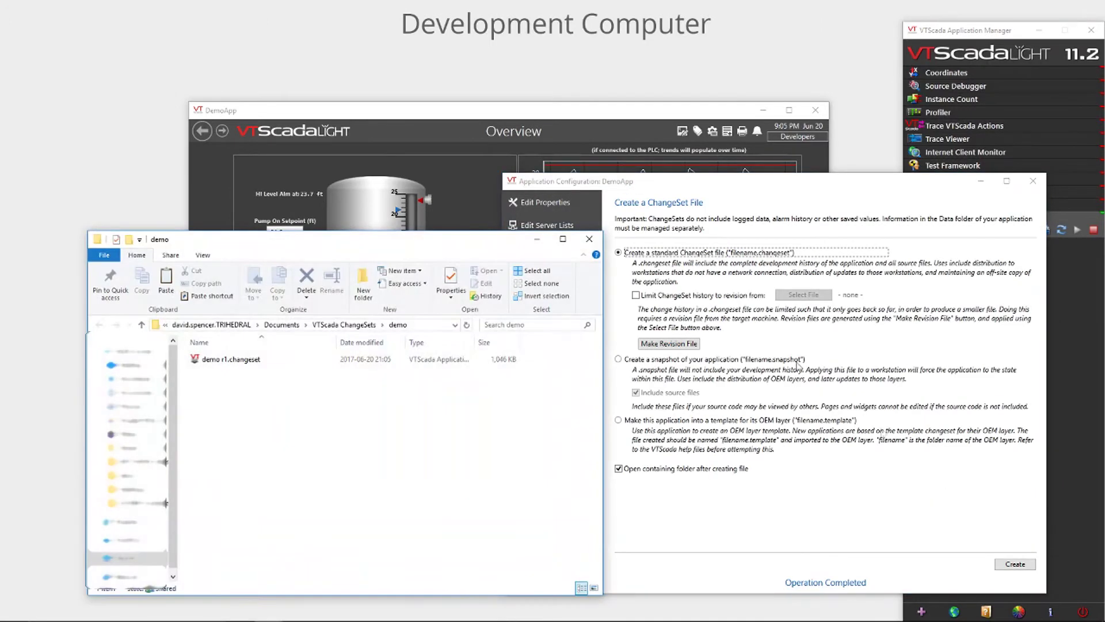
pyautogui.click(589, 238)
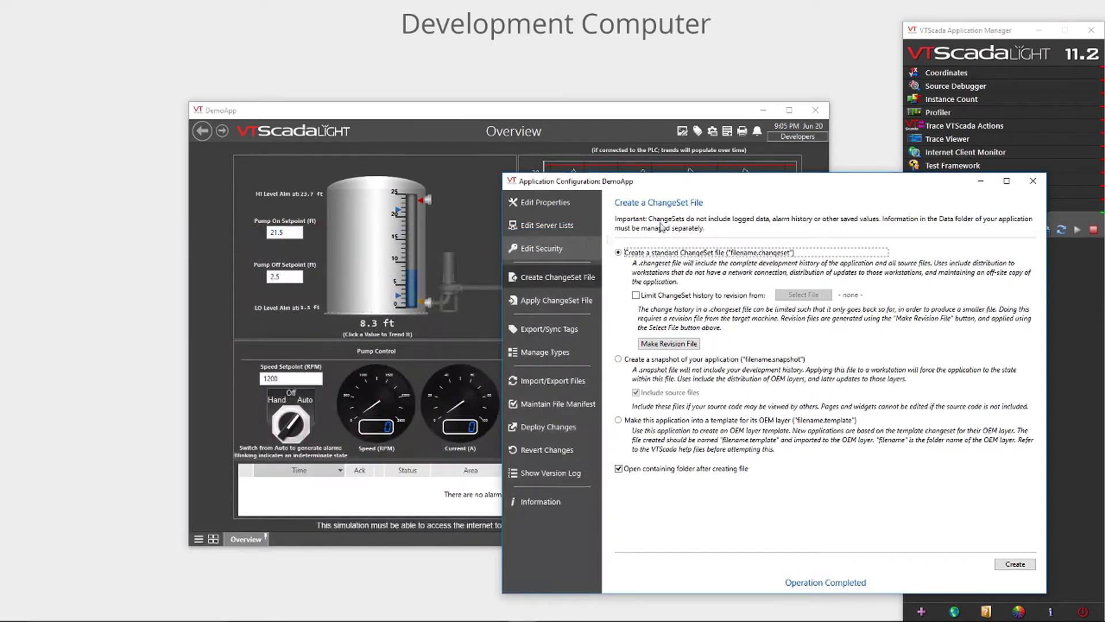
pyautogui.click(1034, 182)
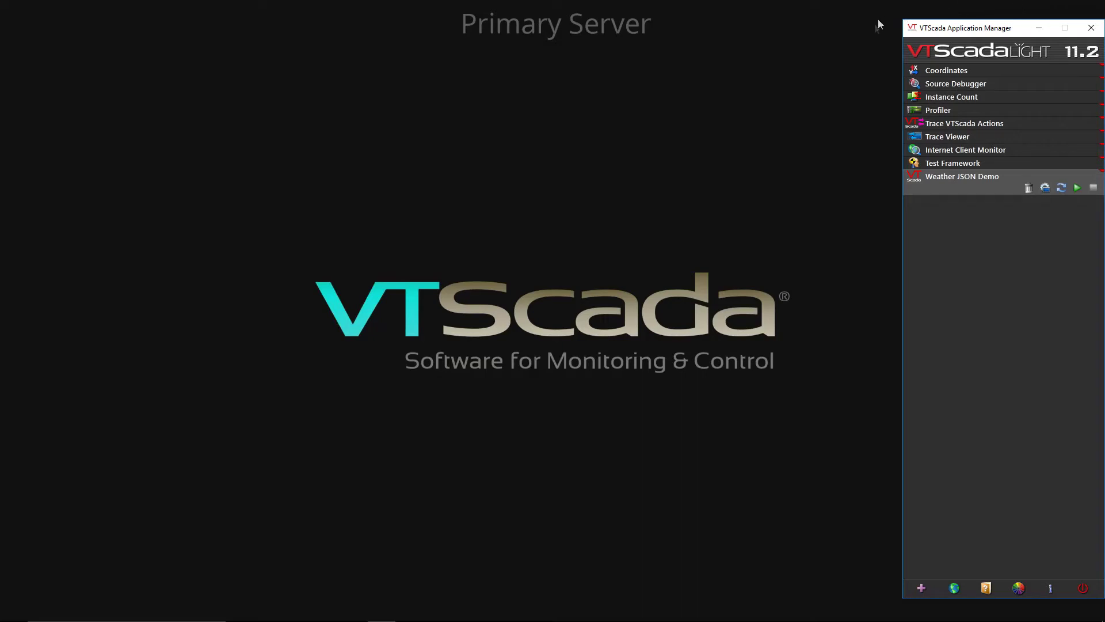
# Add DemoApp to the primary server using Advanced, Get from ChangeSet, with demo r1.changeset
pyautogui.click(920, 590)
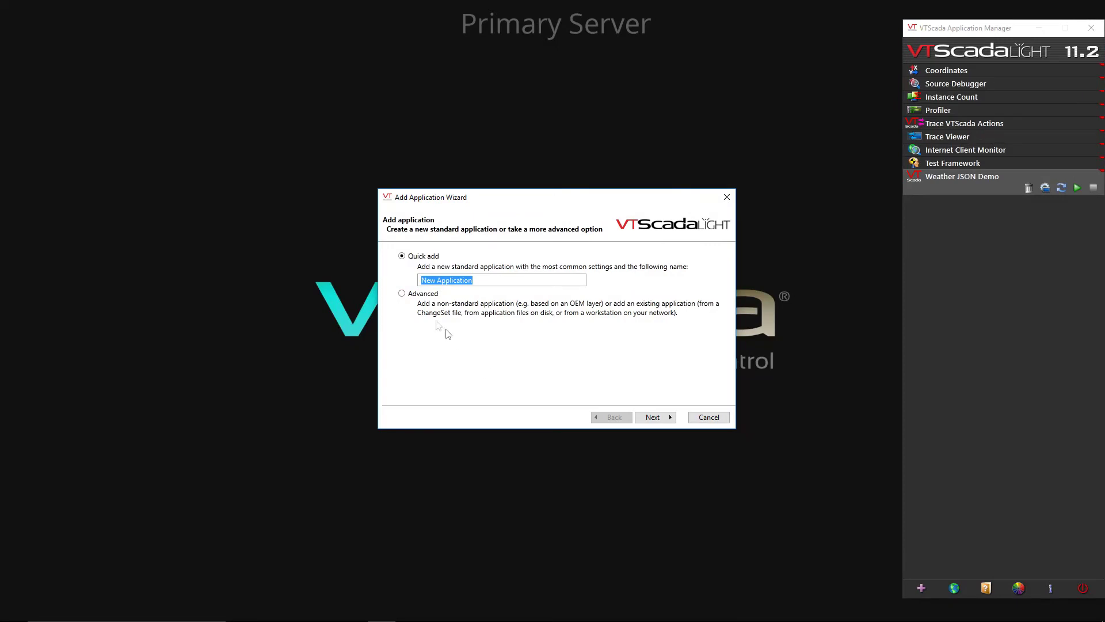
pyautogui.click(413, 295)
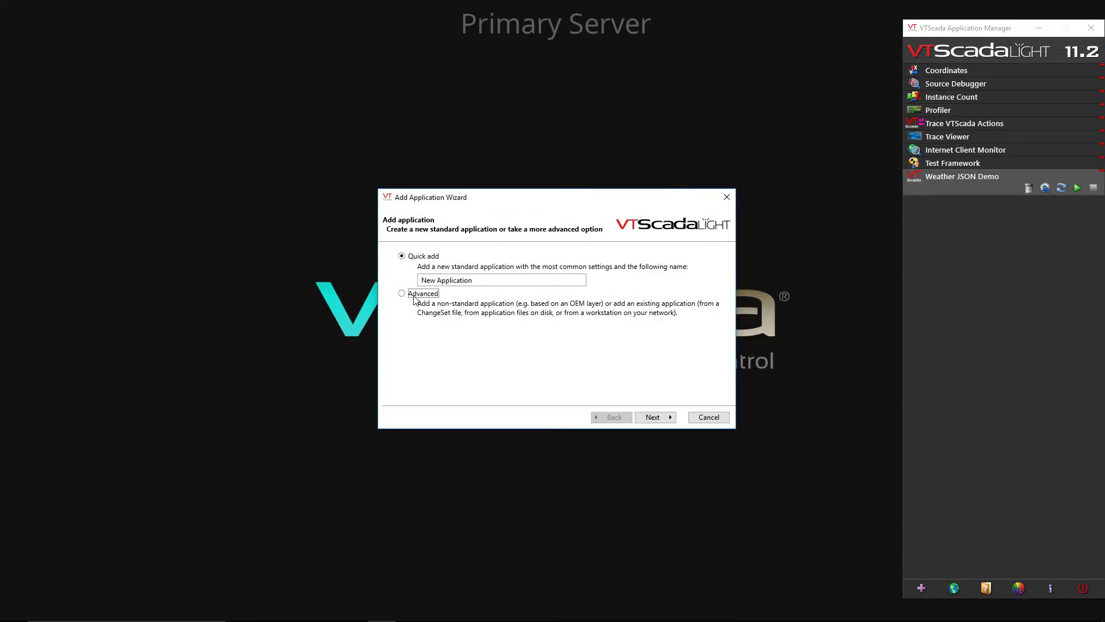
pyautogui.click(652, 417)
pyautogui.click(451, 321)
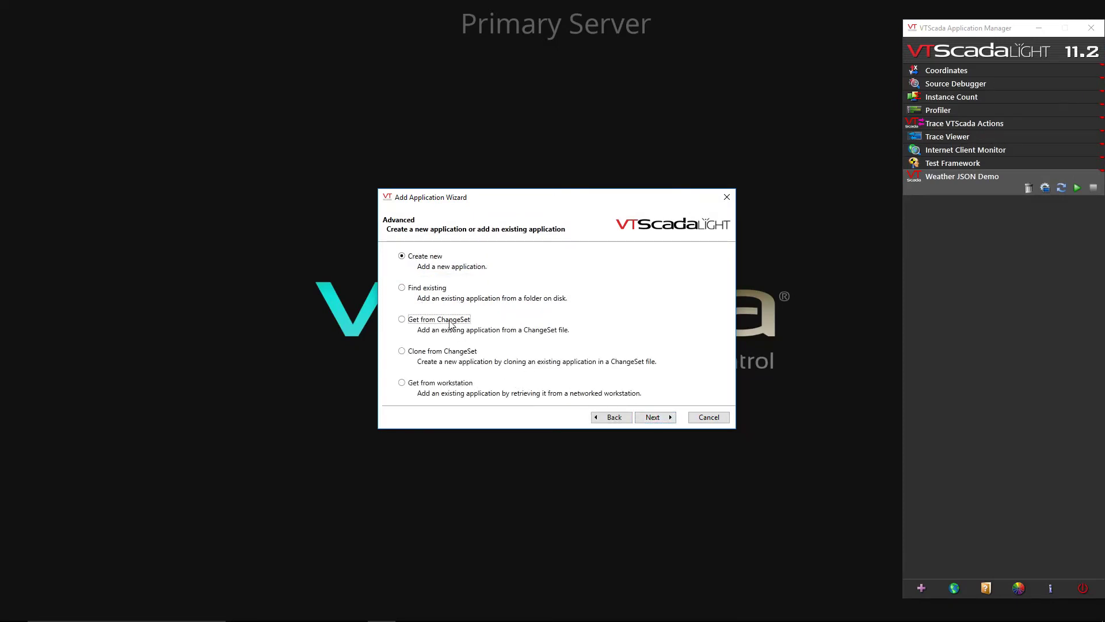
pyautogui.click(653, 418)
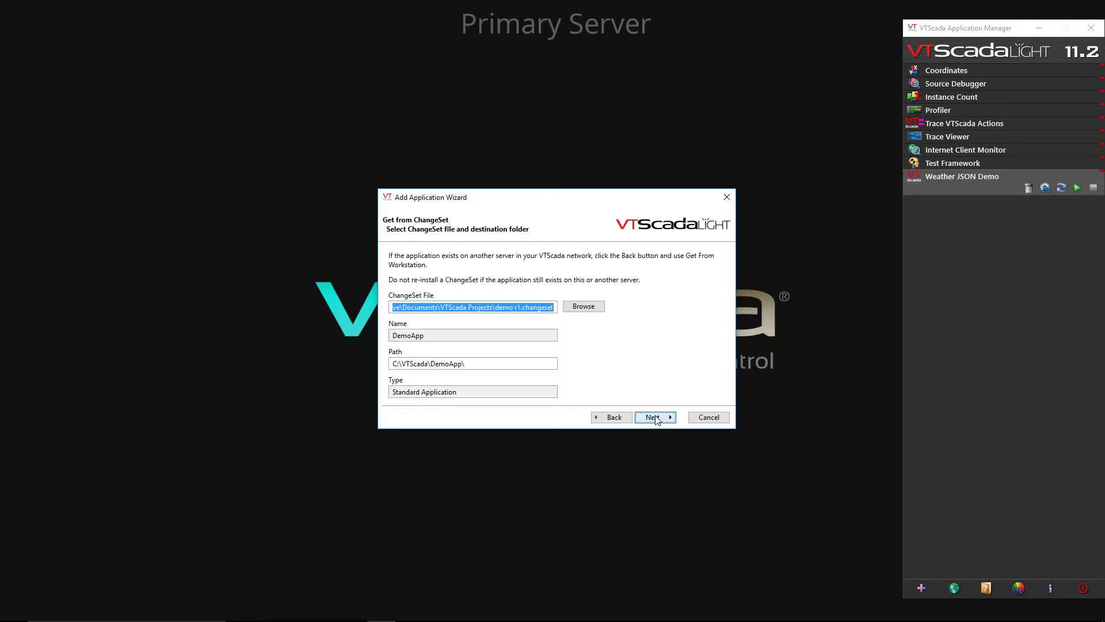
pyautogui.click(578, 308)
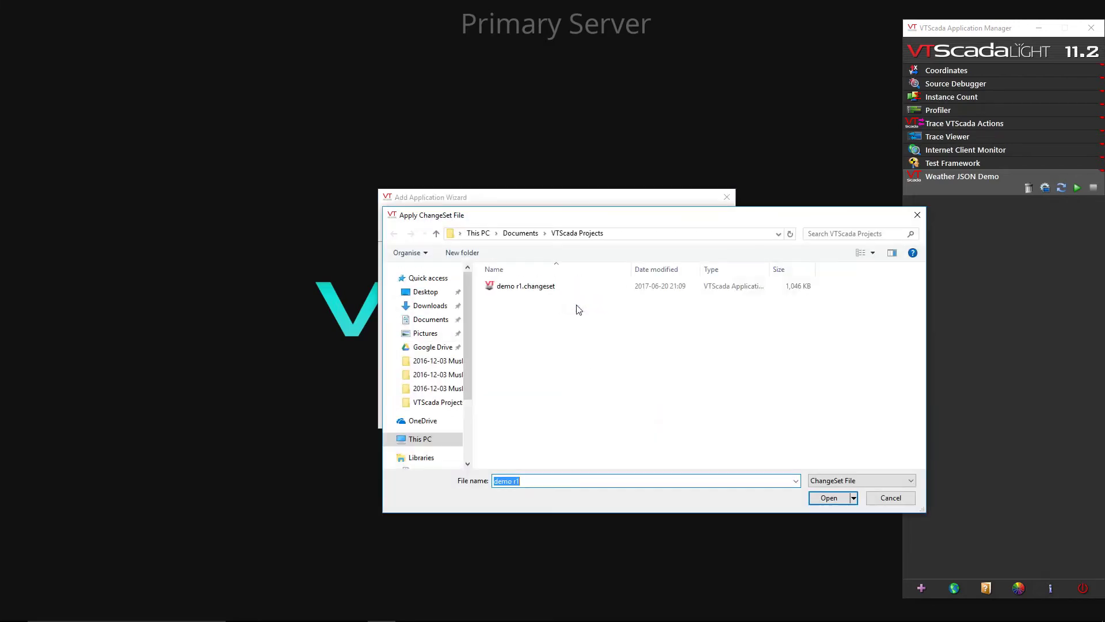
pyautogui.click(539, 287)
pyautogui.click(828, 498)
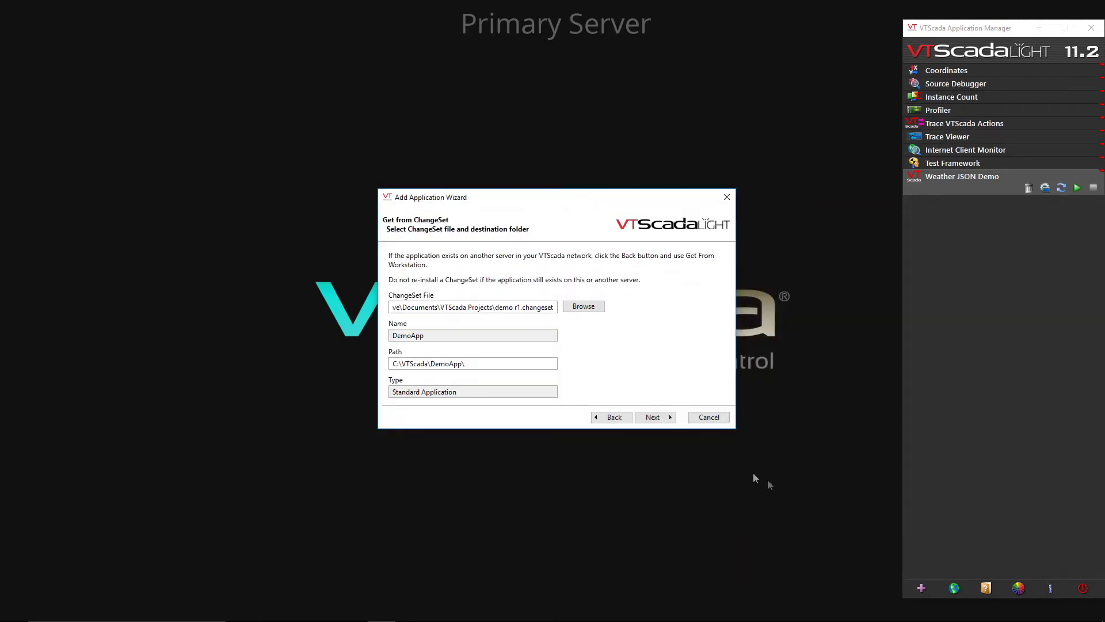
pyautogui.click(650, 417)
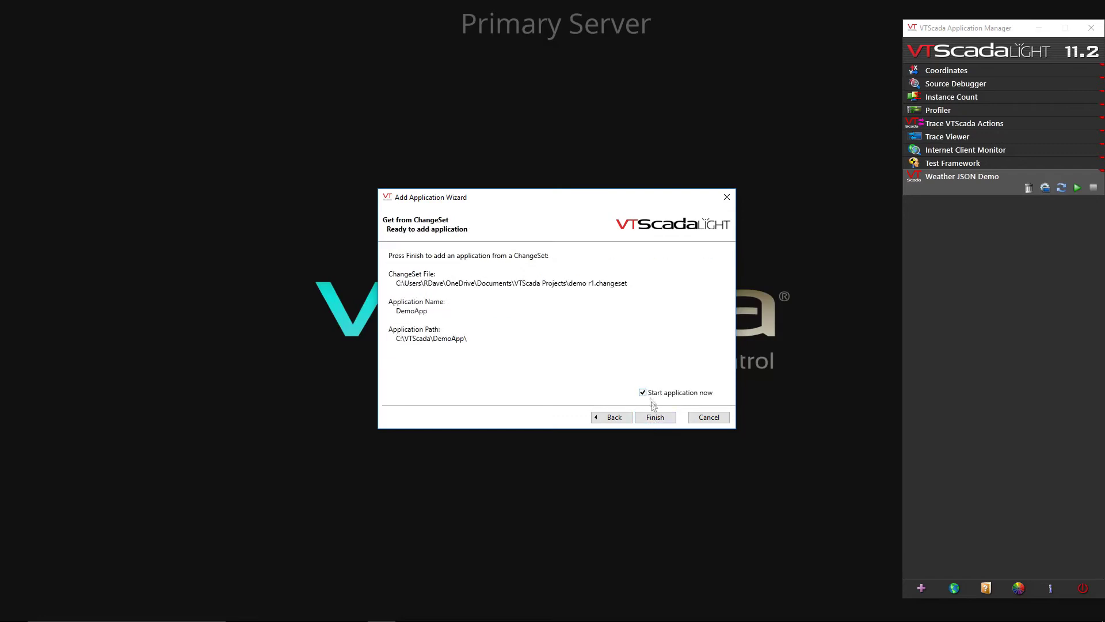
pyautogui.click(656, 416)
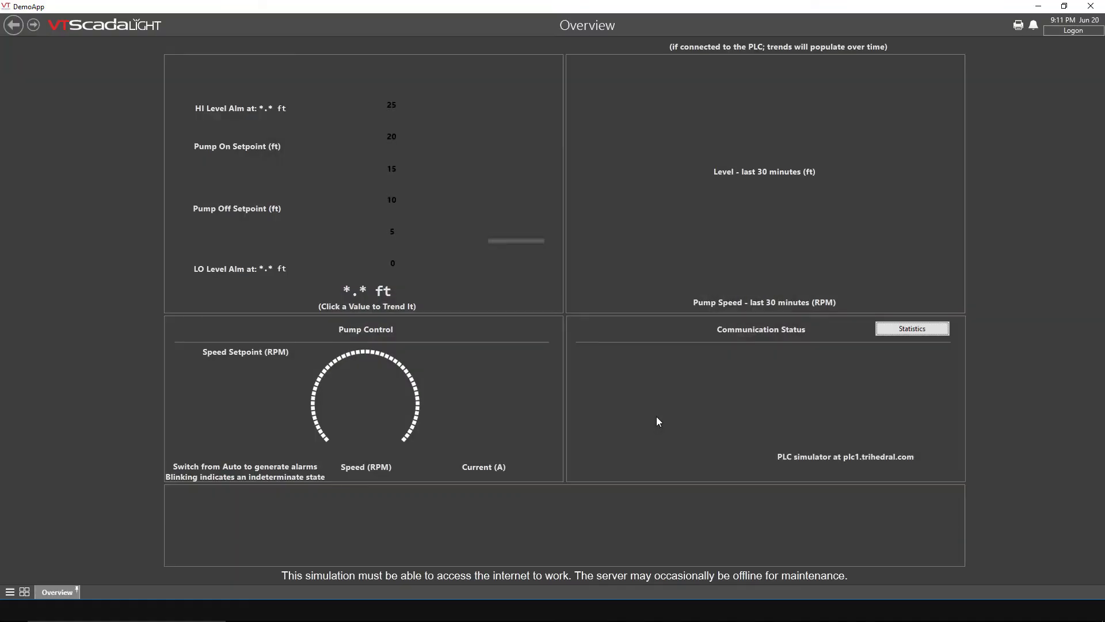
# Restore the DemoApp window from full screen, move it lower and make it narrower
pyautogui.click(1063, 7)
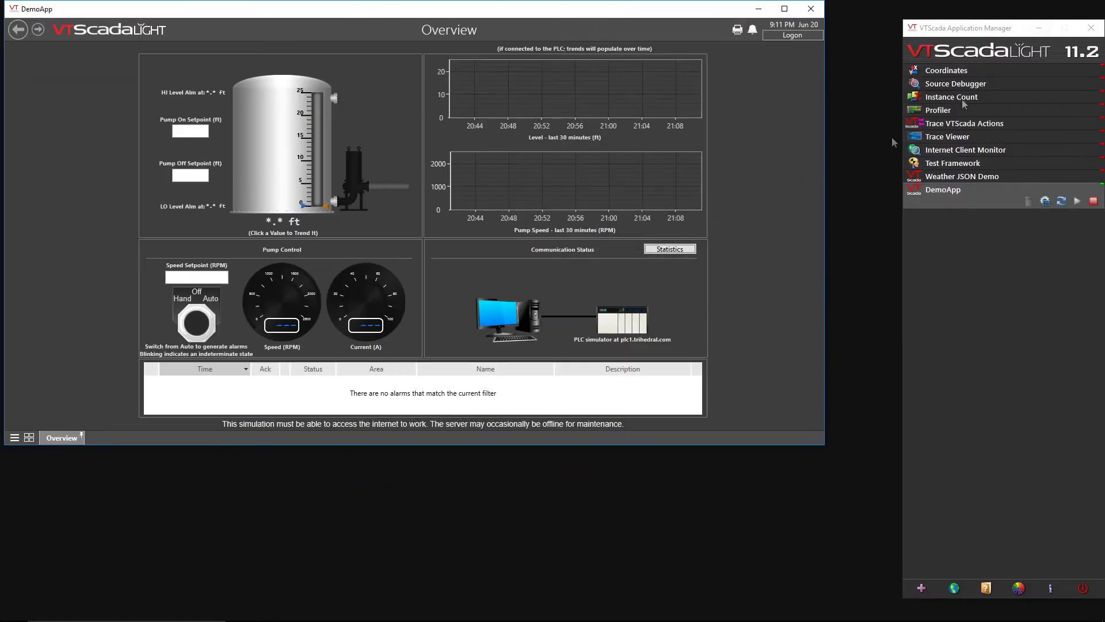
pyautogui.moveTo(642, 7); pyautogui.dragTo(678, 104)
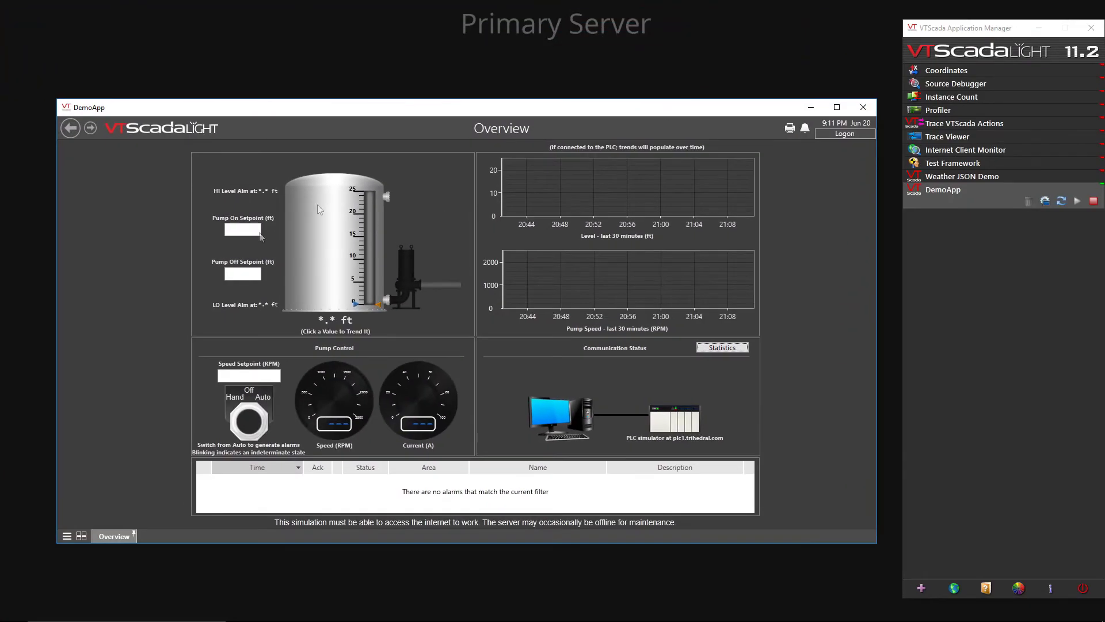
pyautogui.moveTo(55, 296); pyautogui.dragTo(205, 302)
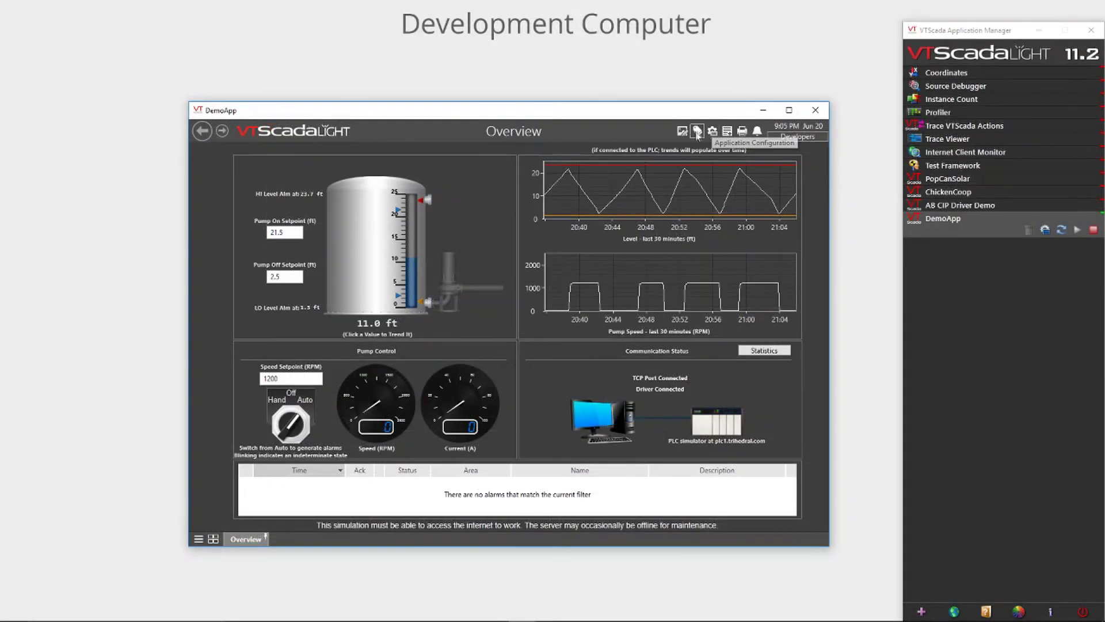
# Add HI ALM SET and LO ALM SET sliders in Idea Studio, then start creating a new ChangeSet file
pyautogui.click(714, 123)
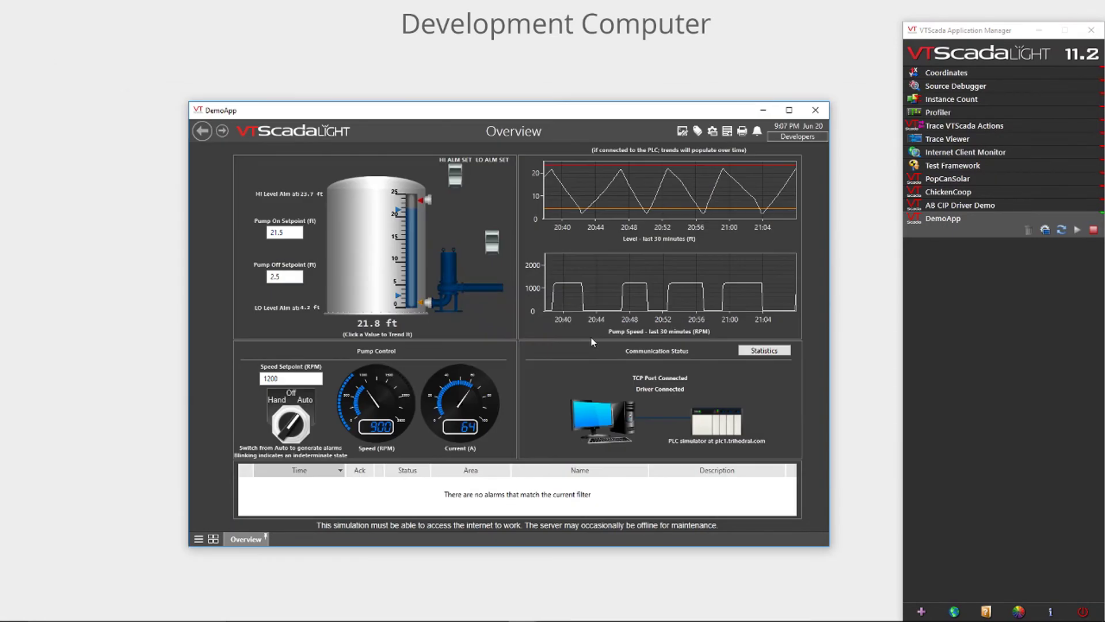
pyautogui.click(712, 137)
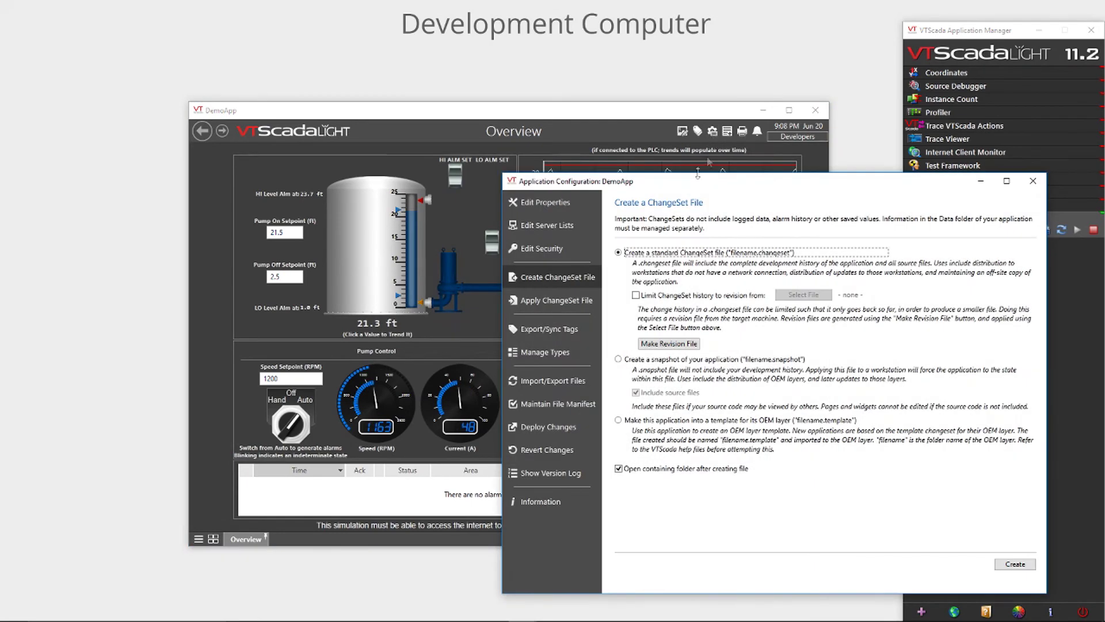
pyautogui.click(561, 277)
pyautogui.click(1014, 564)
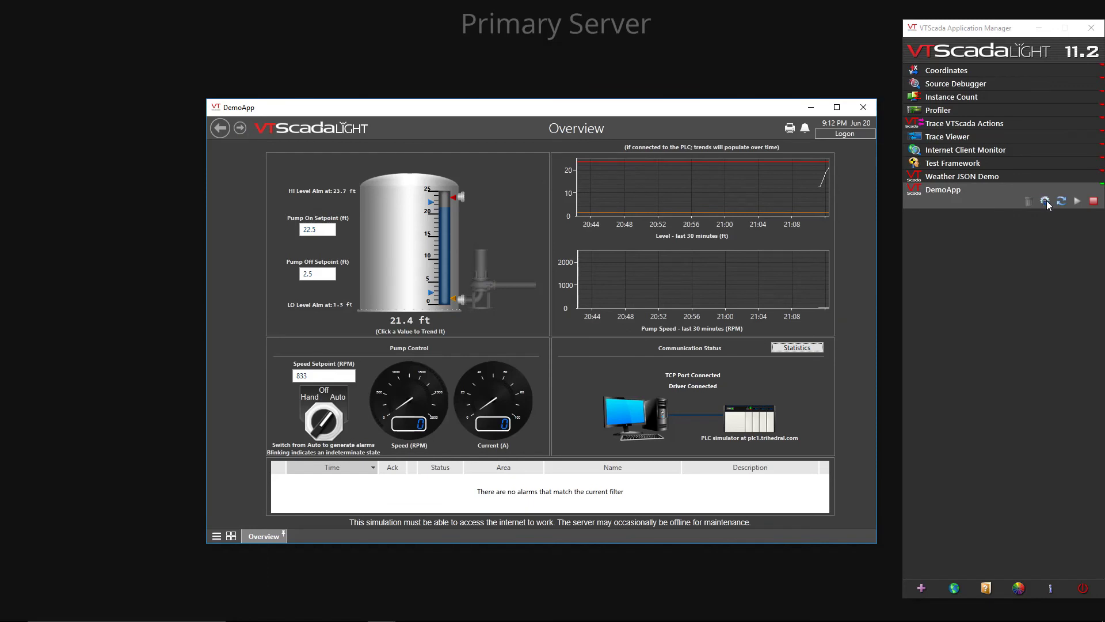
# Log on to the server's DemoApp with the supervisor account credentials
pyautogui.click(1045, 202)
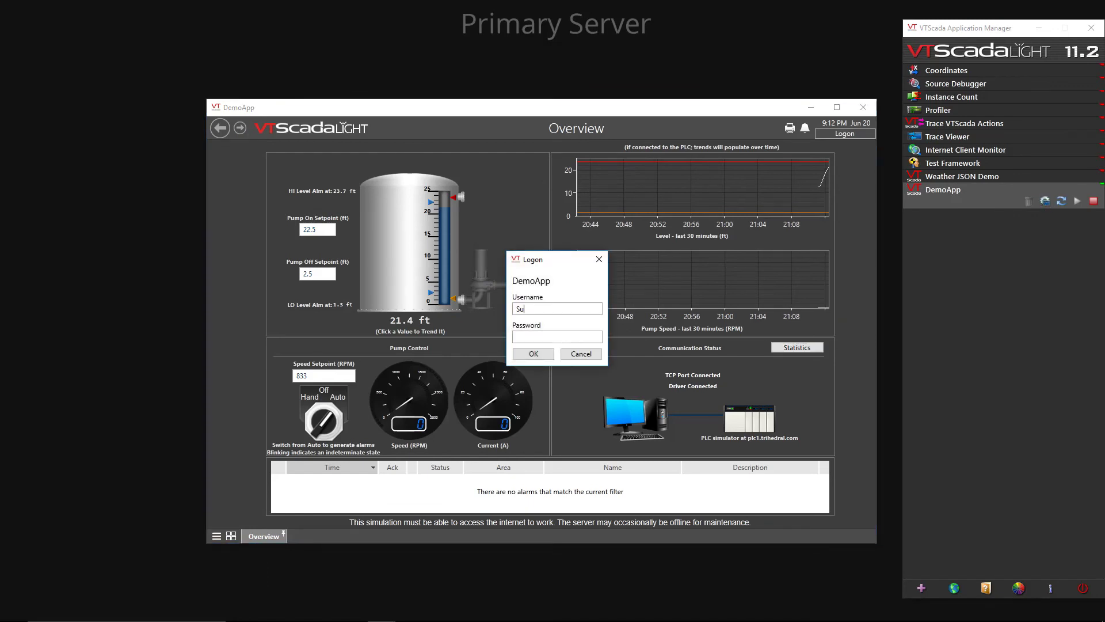
pyautogui.write('Supervisors••')
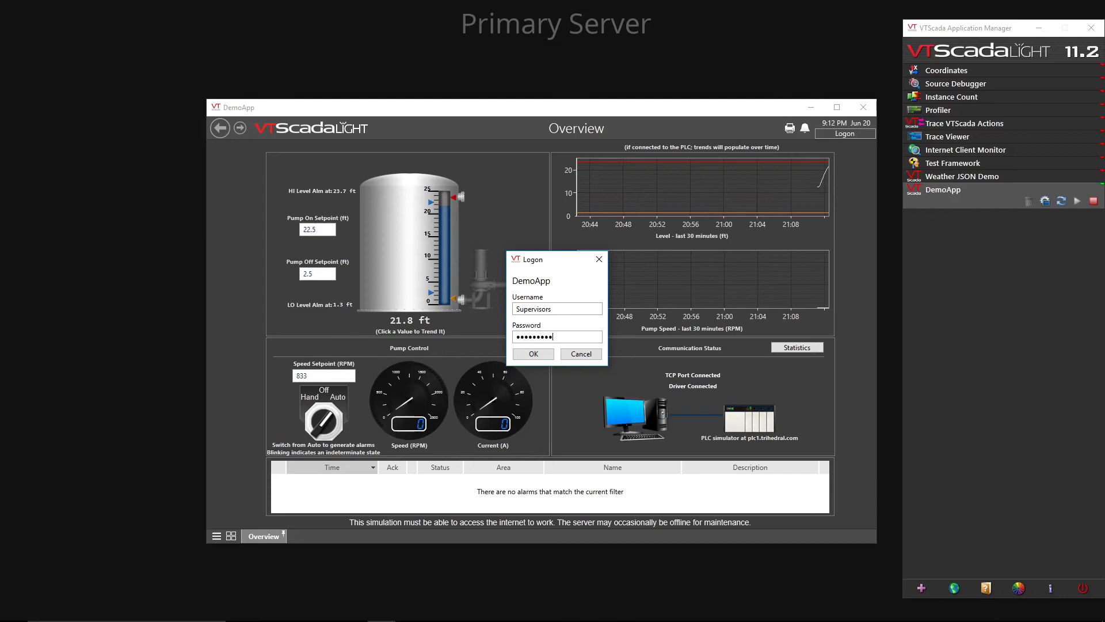
pyautogui.press('Return')
# Apply the demo r2.changeset ChangeSet file to DemoApp and close the configuration
pyautogui.click(1042, 199)
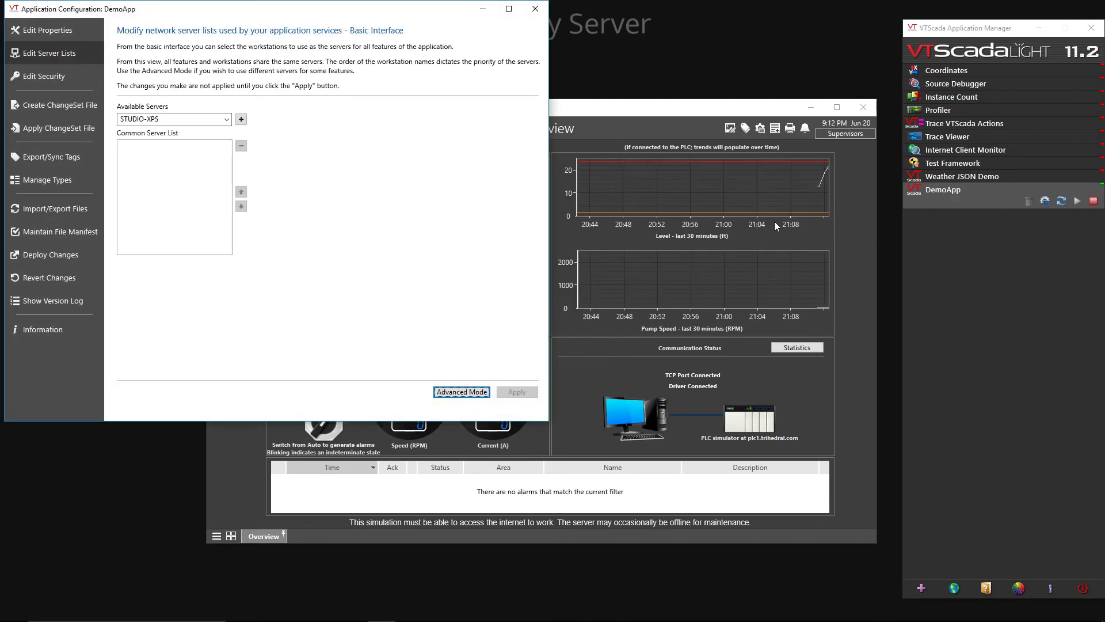
pyautogui.click(37, 127)
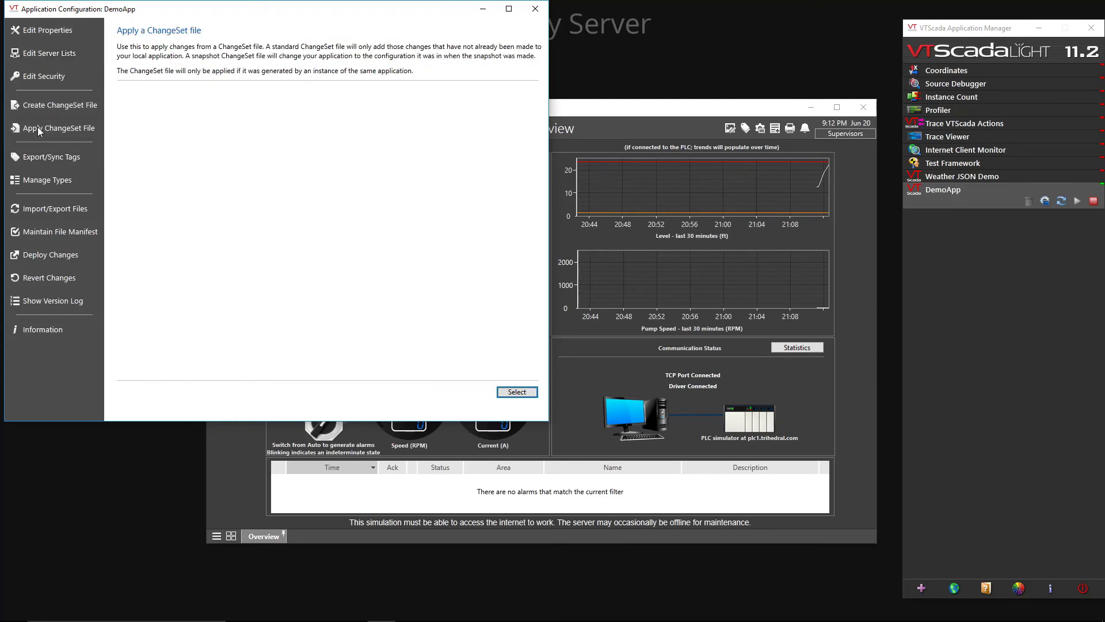
pyautogui.click(515, 391)
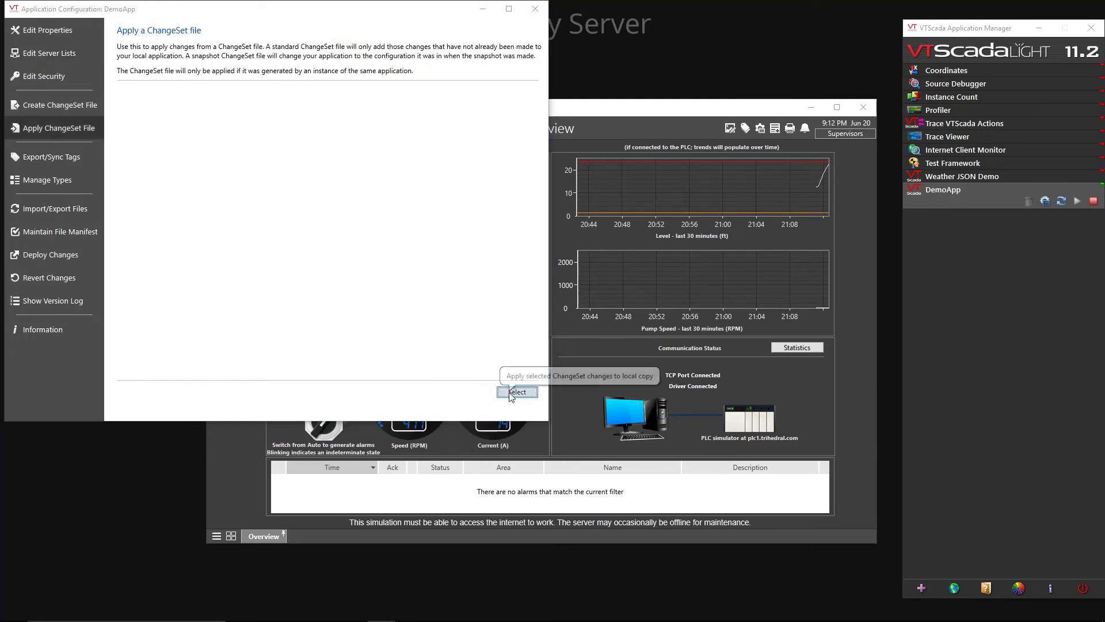
pyautogui.click(176, 113)
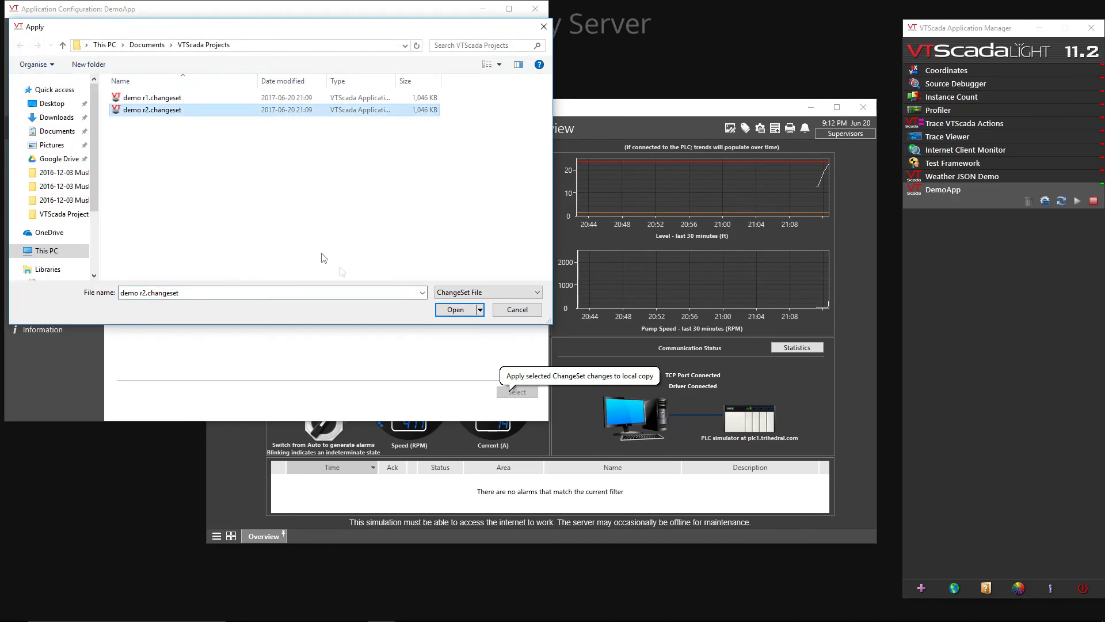
pyautogui.click(455, 310)
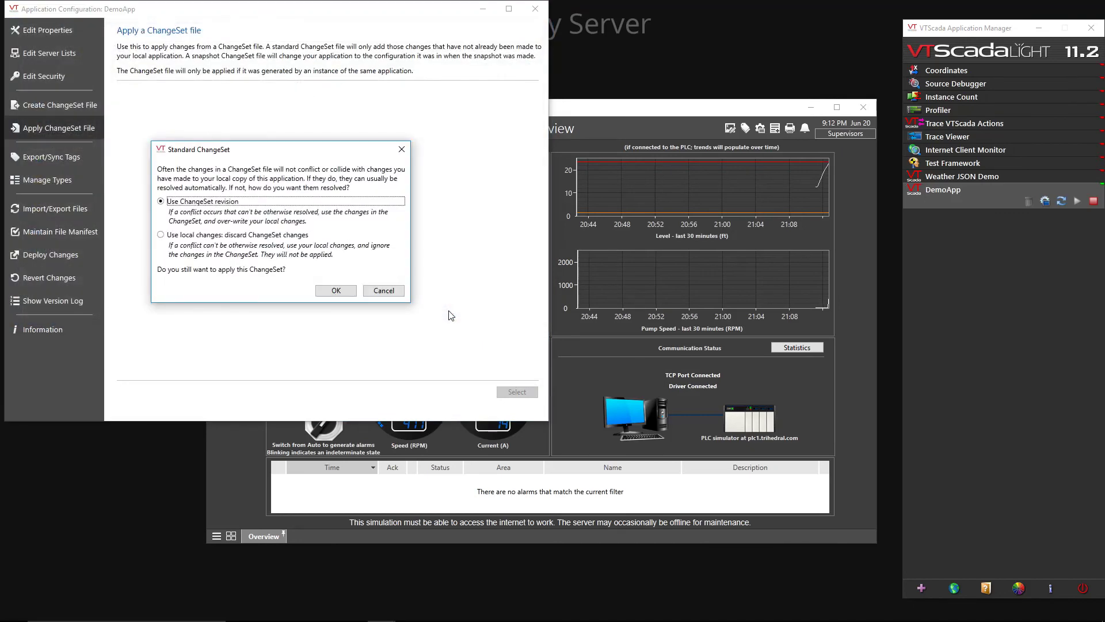
pyautogui.click(323, 291)
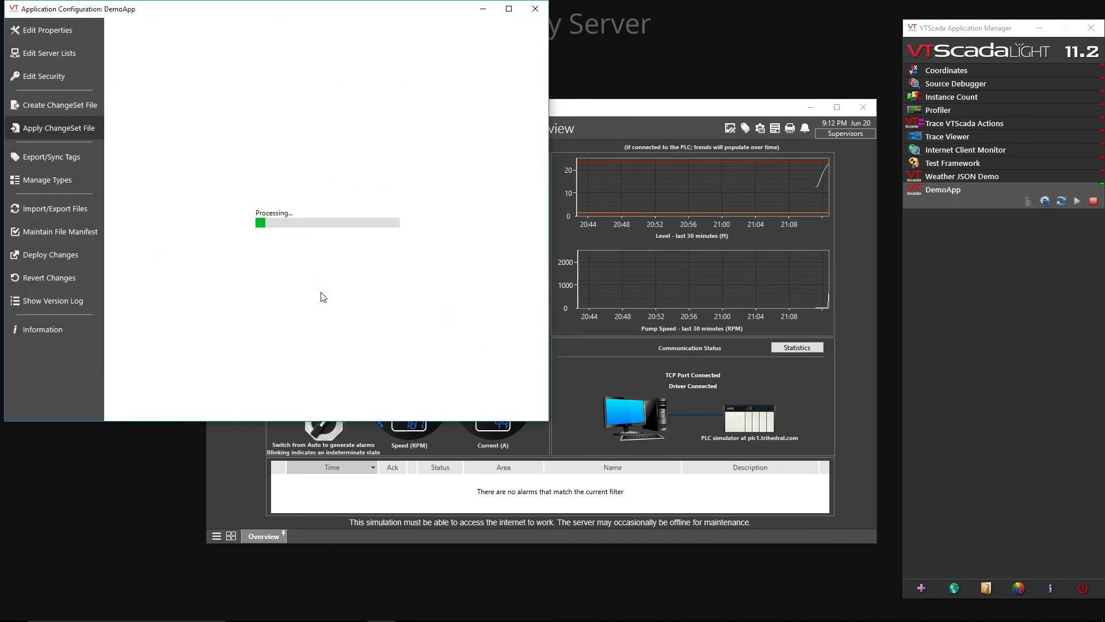
pyautogui.click(536, 9)
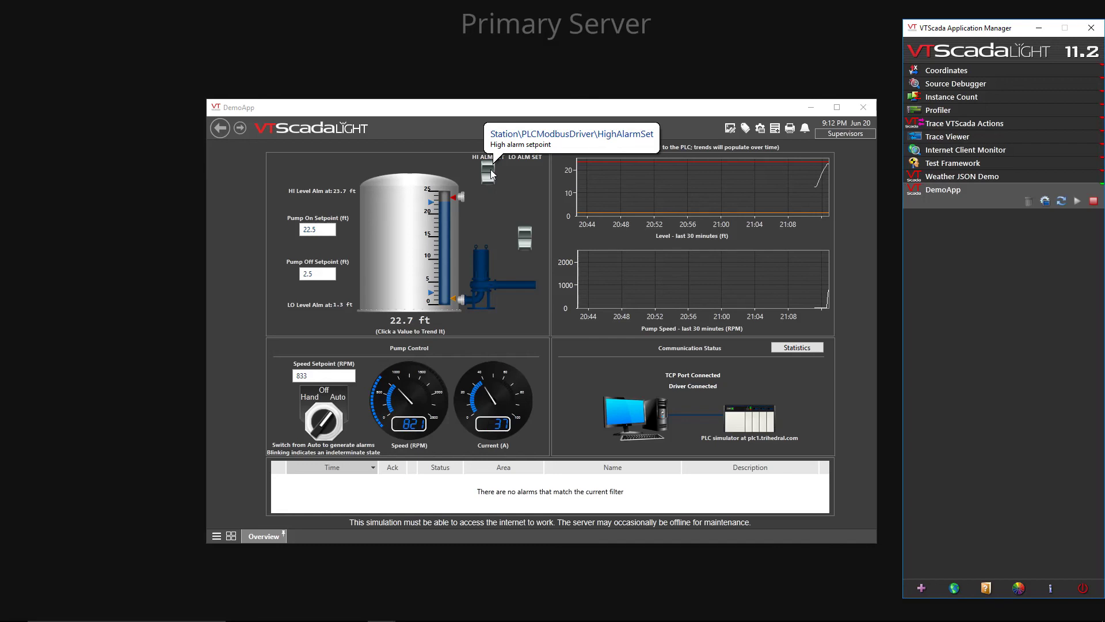
# Raise the LO ALM SET slider to 11.8 ft and confirm, then drag it down toward 1.00
pyautogui.moveTo(529, 237); pyautogui.dragTo(525, 230)
pyautogui.click(586, 335)
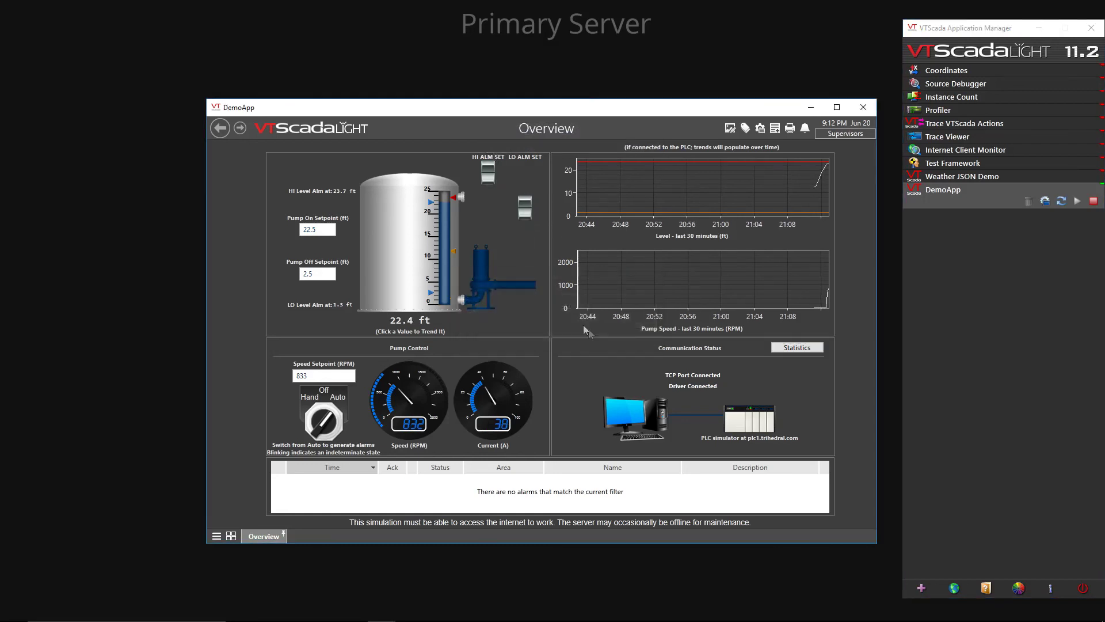
pyautogui.moveTo(519, 214)
pyautogui.mouseDown()
pyautogui.moveTo(533, 280)
pyautogui.moveTo(526, 239)
pyautogui.mouseUp()
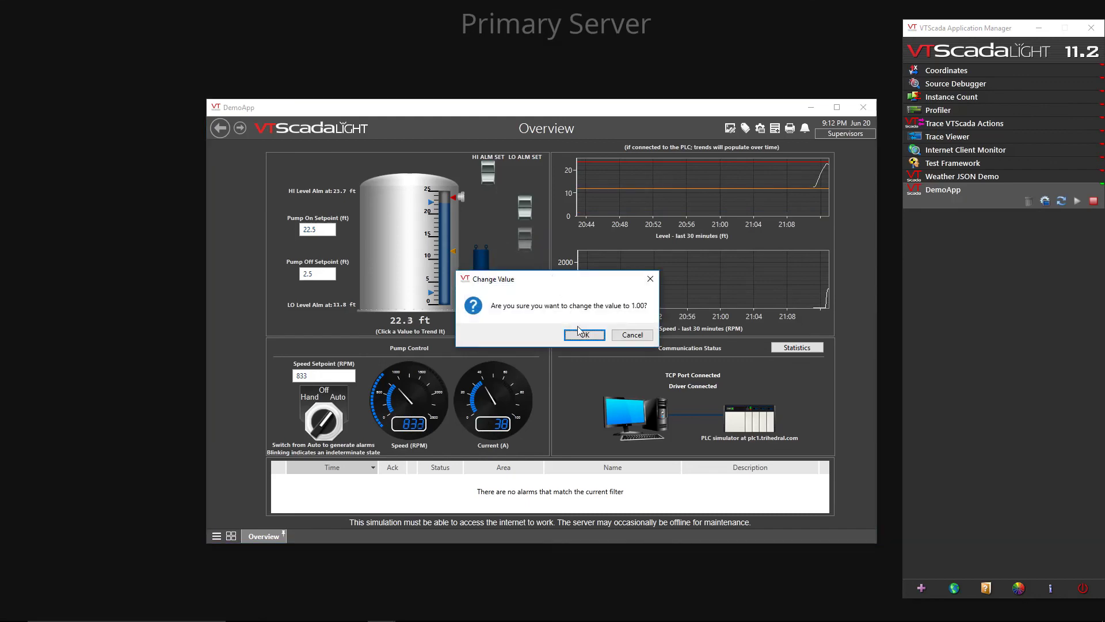